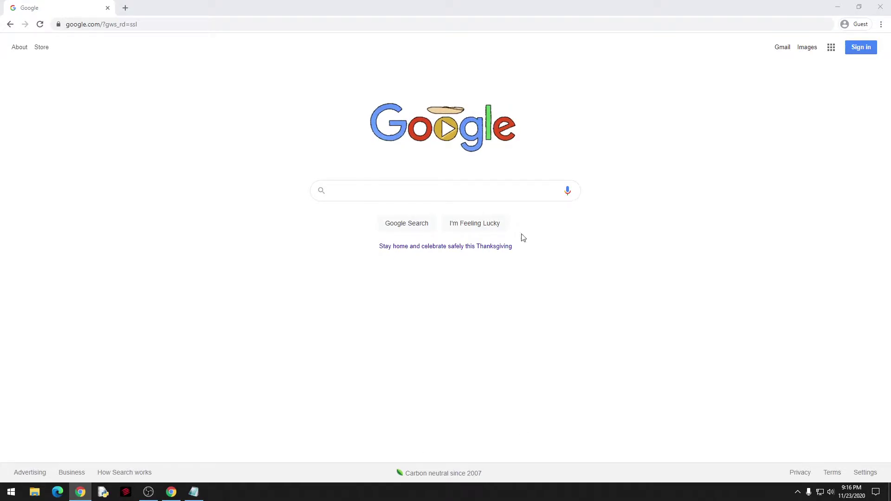
- Load ridiculouslyben.com in Chrome's address bar
{"action": "left_click", "coordinate": [233, 26]}
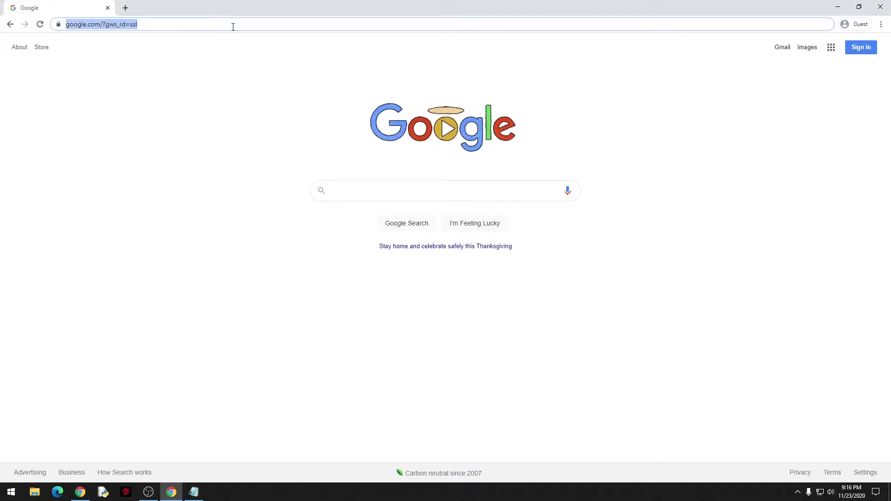
{"action": "type", "text": "ri"}
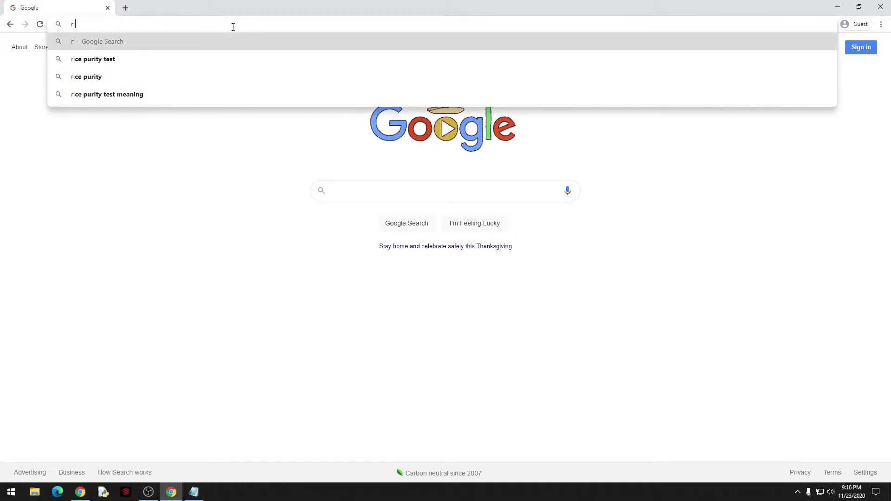
{"action": "type", "text": "diculo"}
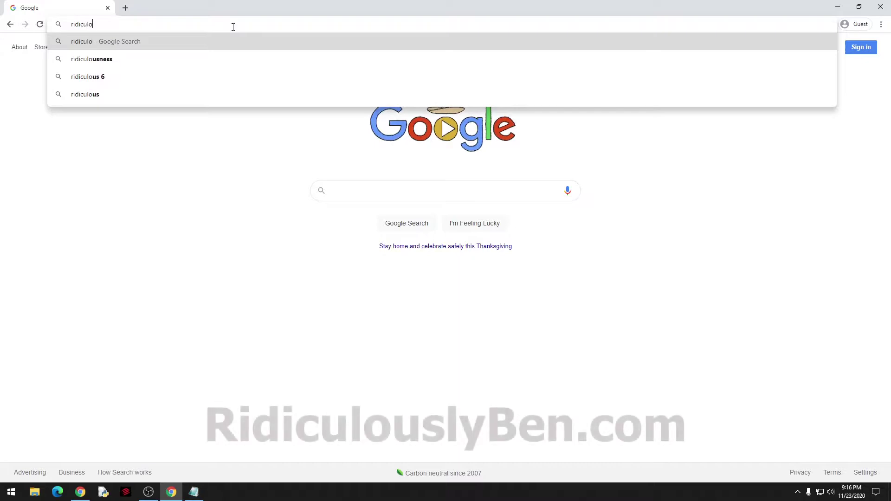
{"action": "type", "text": "uslyben.com"}
{"action": "key", "text": "Return"}
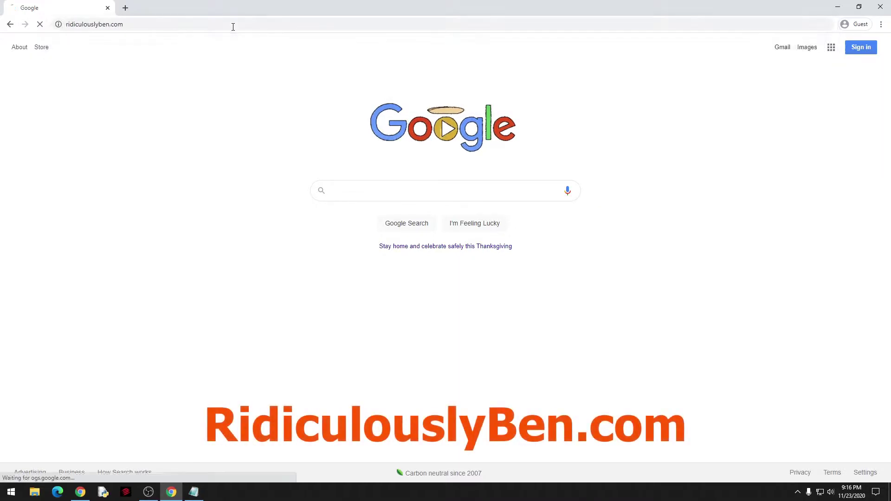
- Open the Visual C++ missing error post and scroll to its five-step 'GIVE ME THE SOLUTION' guide
{"action": "left_click", "coordinate": [412, 226]}
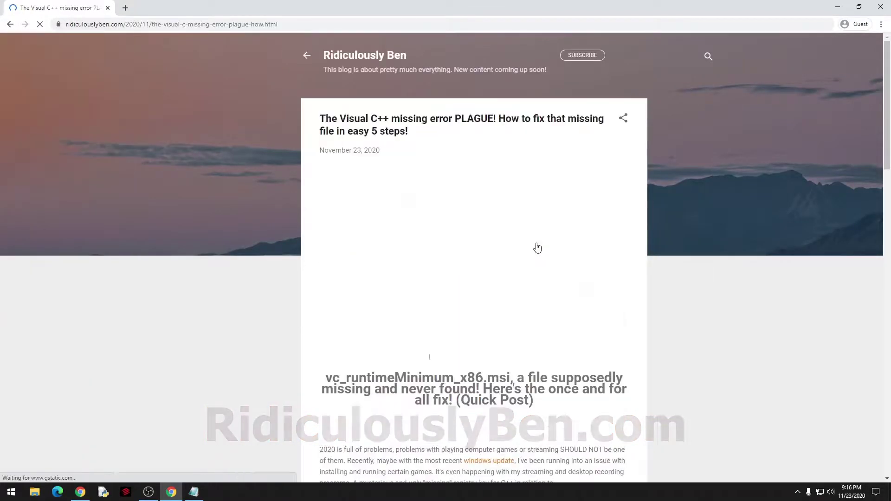
{"action": "scroll", "coordinate": [511, 232], "scroll_direction": "down", "scroll_amount": 5}
{"action": "scroll", "coordinate": [508, 237], "scroll_direction": "down", "scroll_amount": 6}
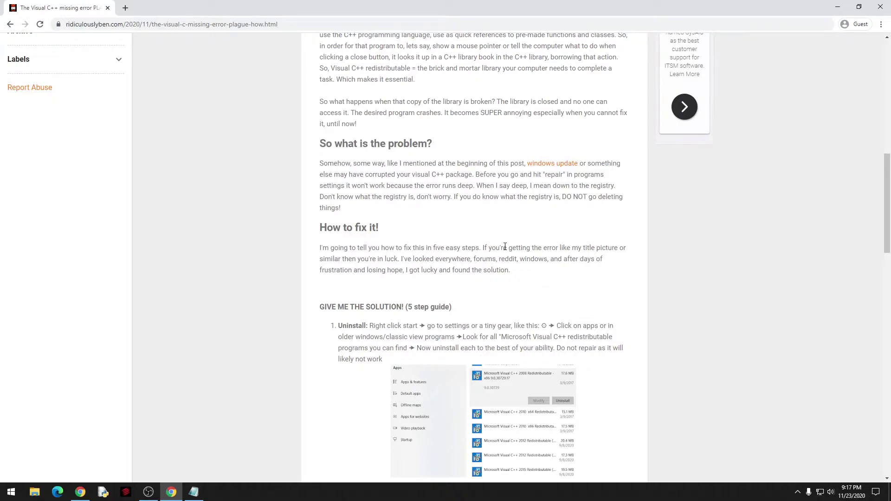
{"action": "scroll", "coordinate": [589, 225], "scroll_direction": "down", "scroll_amount": 4}
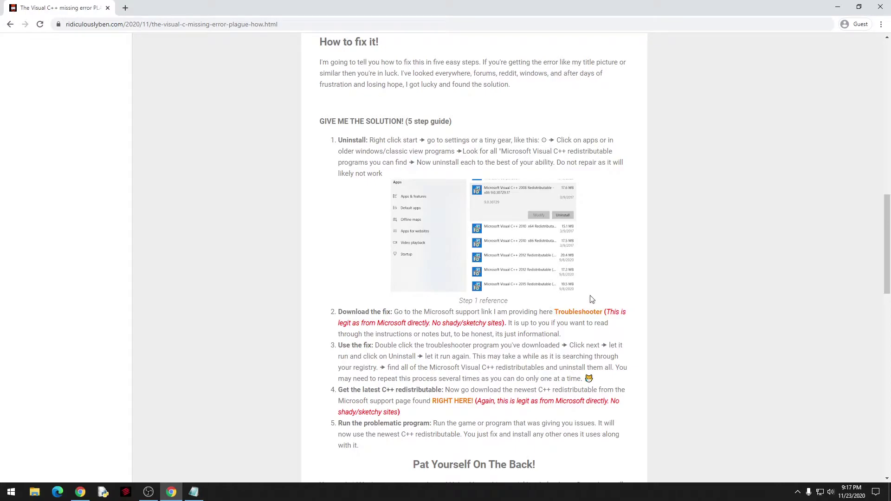
- Open Apps & features in Windows Settings and scroll down to the Visual C++ redistributables
{"action": "right_click", "coordinate": [11, 492]}
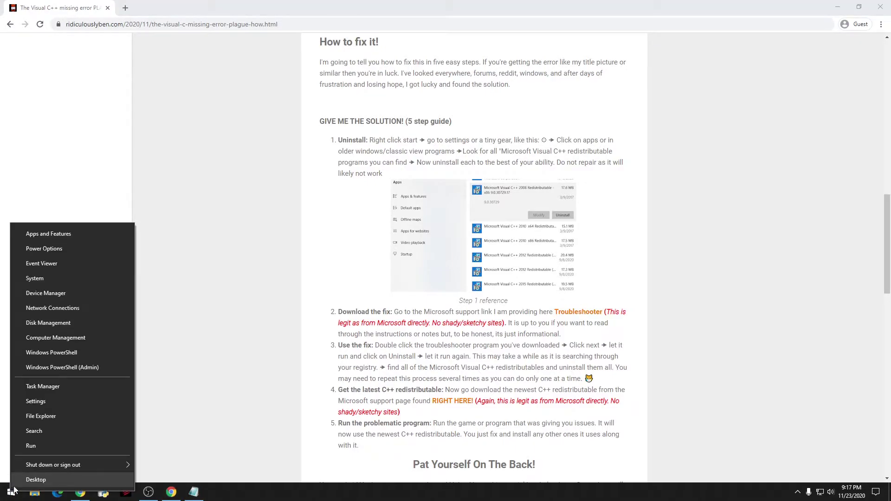
{"action": "left_click", "coordinate": [43, 403]}
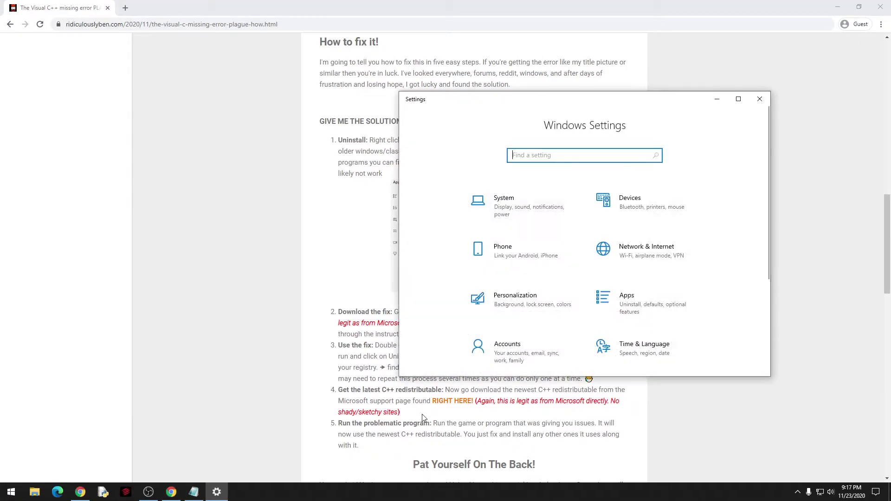
{"action": "left_click", "coordinate": [644, 303]}
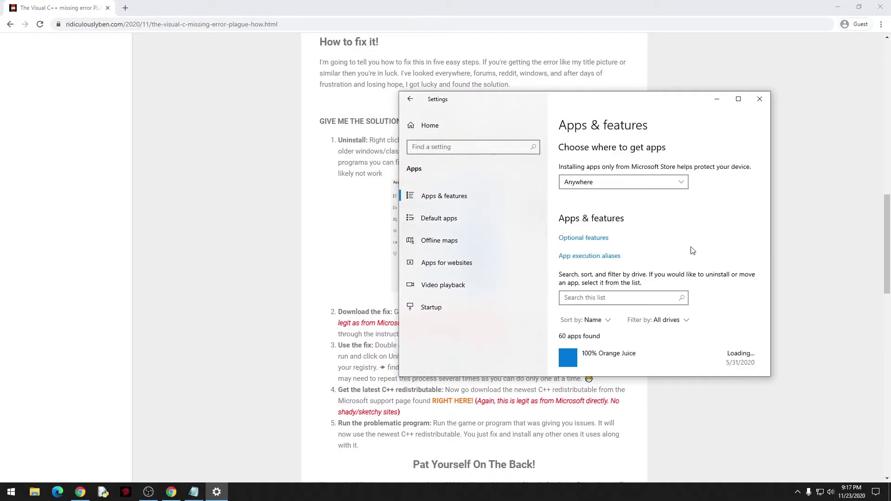
{"action": "scroll", "coordinate": [694, 251], "scroll_direction": "down", "scroll_amount": 2}
{"action": "scroll", "coordinate": [694, 251], "scroll_direction": "down", "scroll_amount": 7}
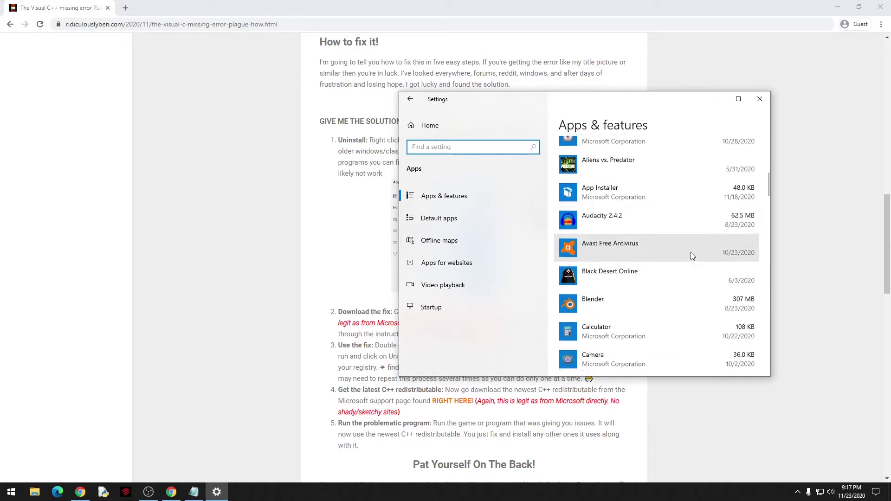
{"action": "scroll", "coordinate": [689, 252], "scroll_direction": "down", "scroll_amount": 8}
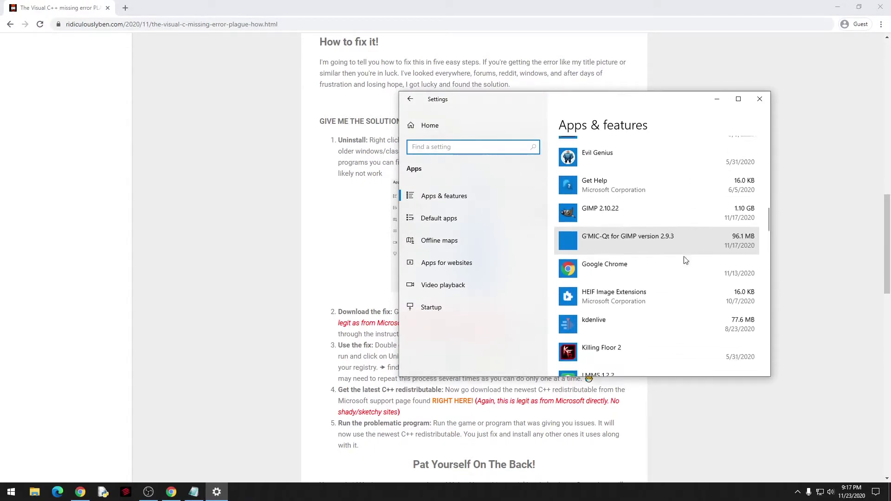
{"action": "scroll", "coordinate": [678, 260], "scroll_direction": "down", "scroll_amount": 6}
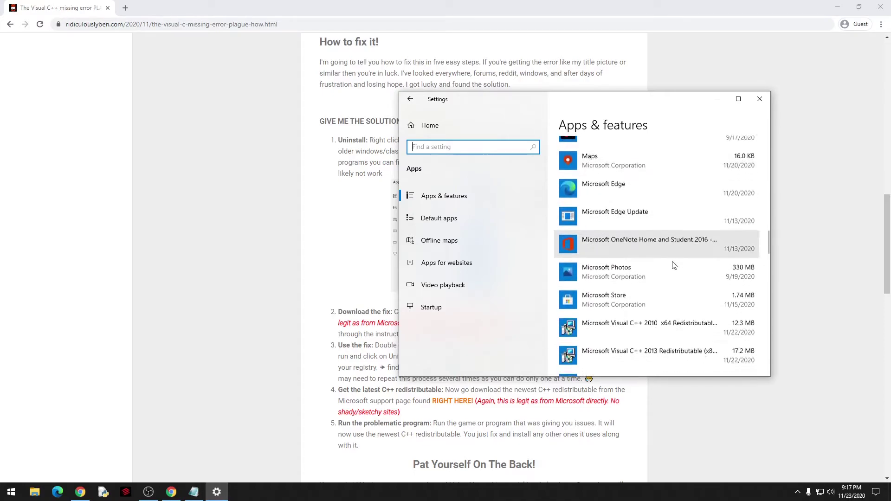
{"action": "scroll", "coordinate": [674, 266], "scroll_direction": "down", "scroll_amount": 2}
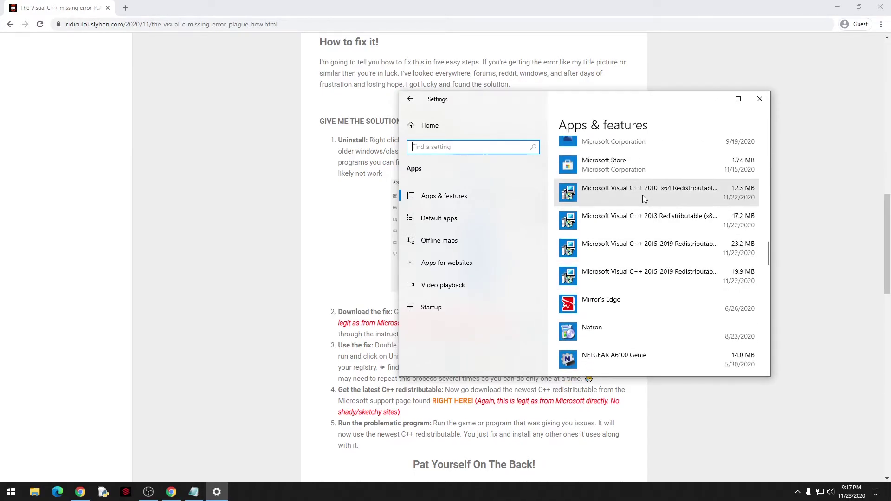
- Uninstall the Visual C++ 2010 x64 redistributable and begin removing the 2013 x86 one
{"action": "left_click", "coordinate": [643, 195]}
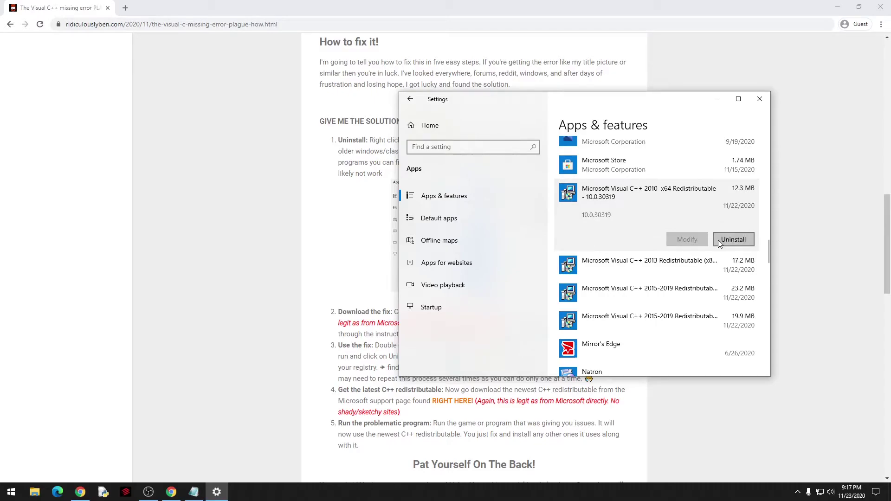
{"action": "left_click", "coordinate": [718, 241]}
{"action": "left_click", "coordinate": [742, 217]}
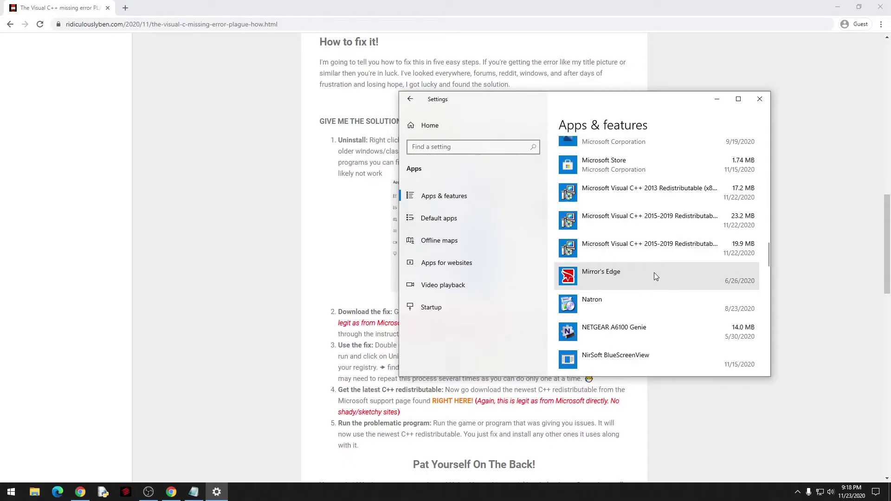
{"action": "left_click", "coordinate": [647, 197]}
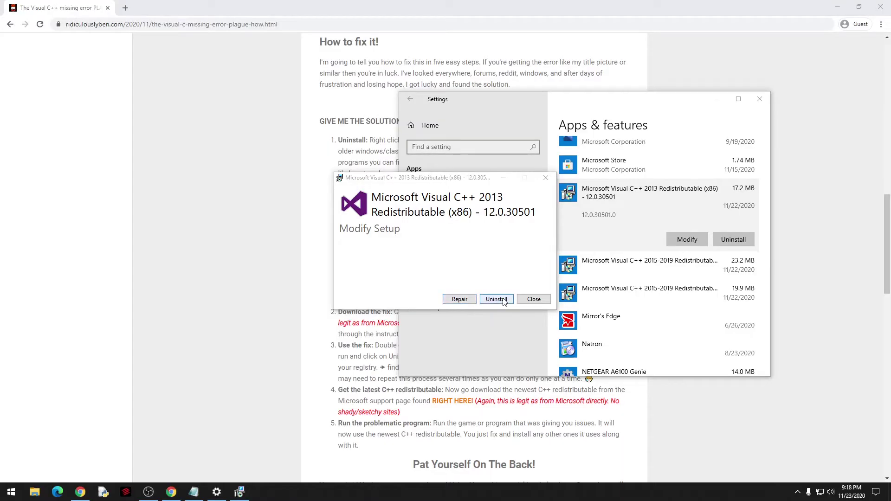
- Remove the Visual C++ 2013 x86 and 2015-2019 x64 redistributables
{"action": "left_click", "coordinate": [503, 302]}
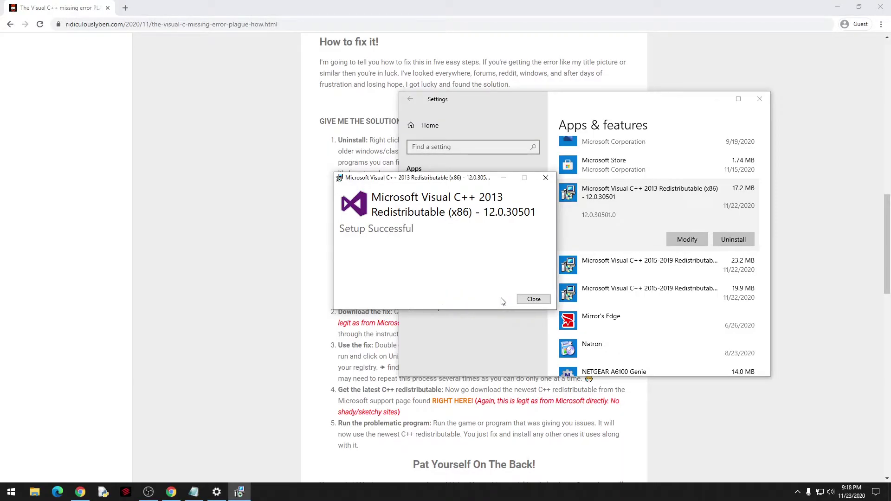
{"action": "left_click", "coordinate": [533, 299]}
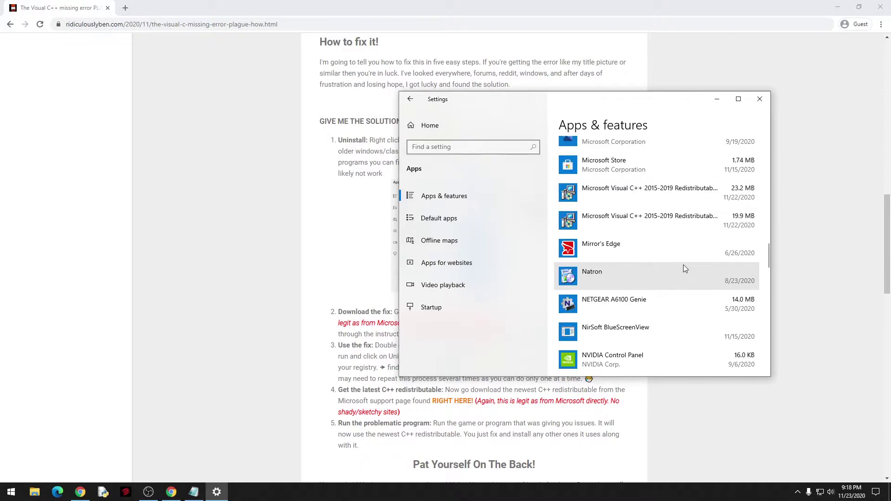
{"action": "left_click", "coordinate": [680, 200]}
{"action": "left_click", "coordinate": [734, 237]}
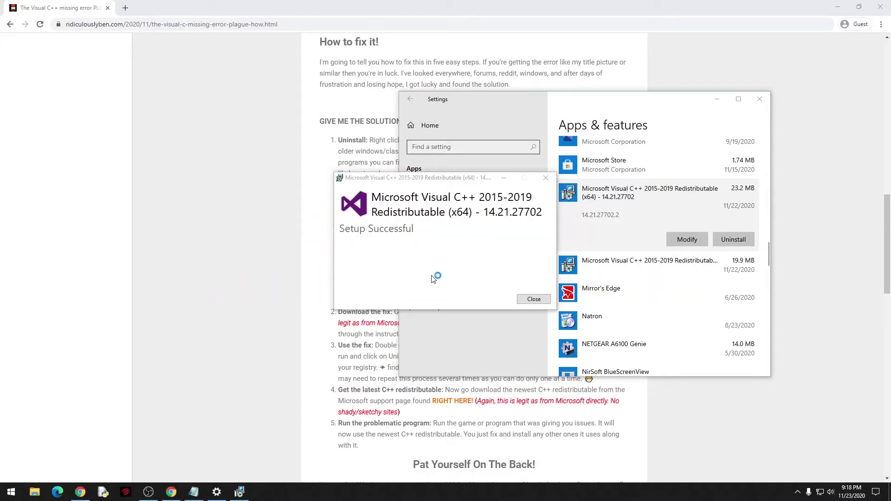
{"action": "left_click", "coordinate": [534, 299]}
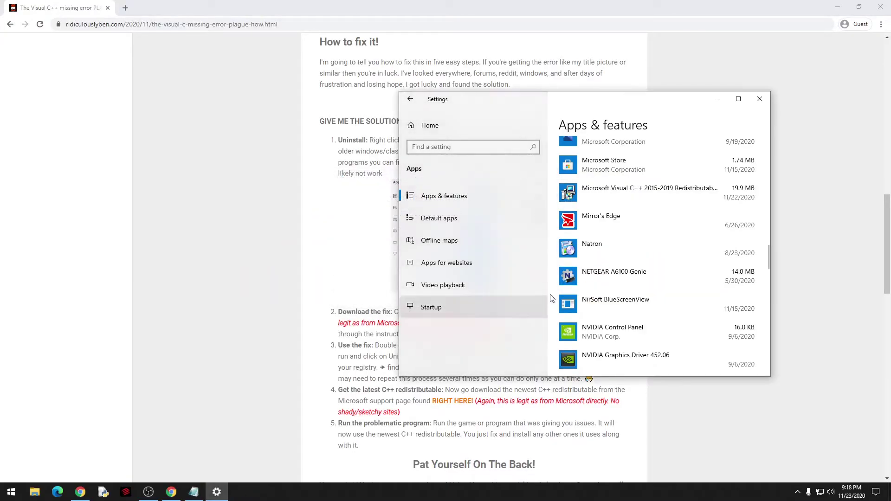
- Remove the Visual C++ 2015-2019 x86 redistributable and close Settings
{"action": "left_click", "coordinate": [633, 190]}
{"action": "left_click", "coordinate": [720, 242]}
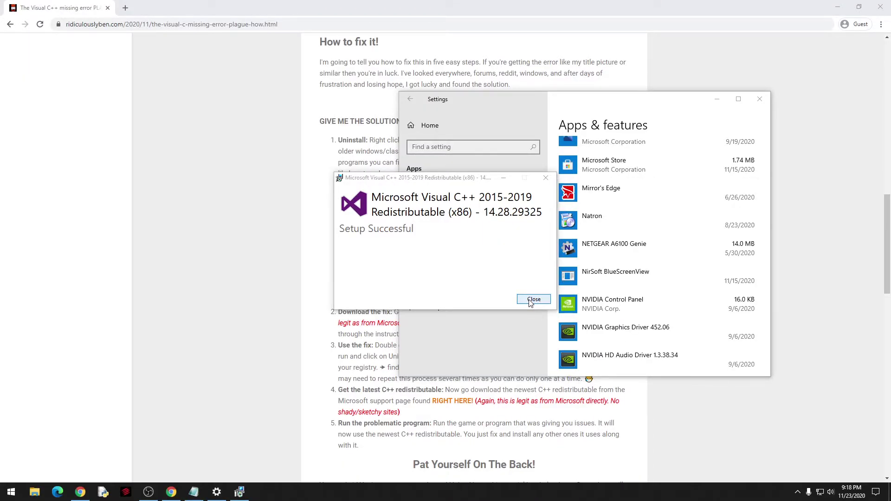
{"action": "left_click", "coordinate": [530, 301]}
{"action": "left_click", "coordinate": [761, 100]}
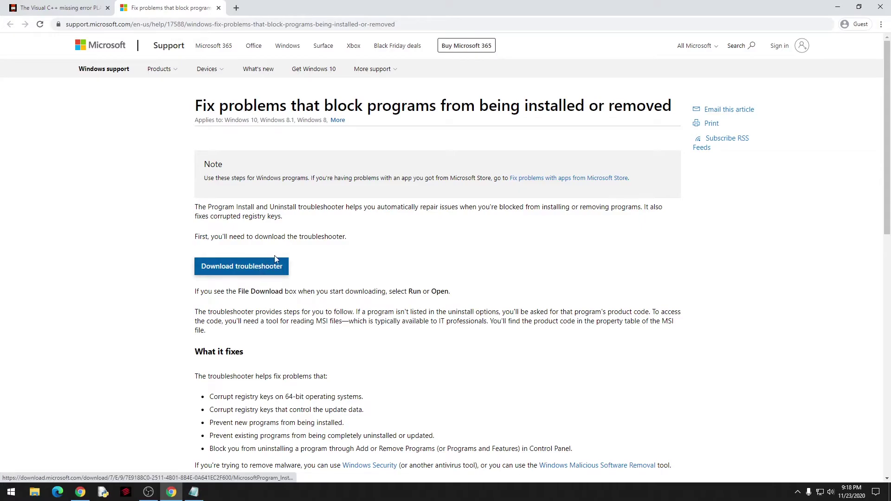
- Download MicrosoftProgram_Install_and_Uninstall.meta.diagcab from the 'Fix problems that block programs' page
{"action": "scroll", "coordinate": [375, 243], "scroll_direction": "down", "scroll_amount": 3}
{"action": "scroll", "coordinate": [376, 242], "scroll_direction": "down", "scroll_amount": 2}
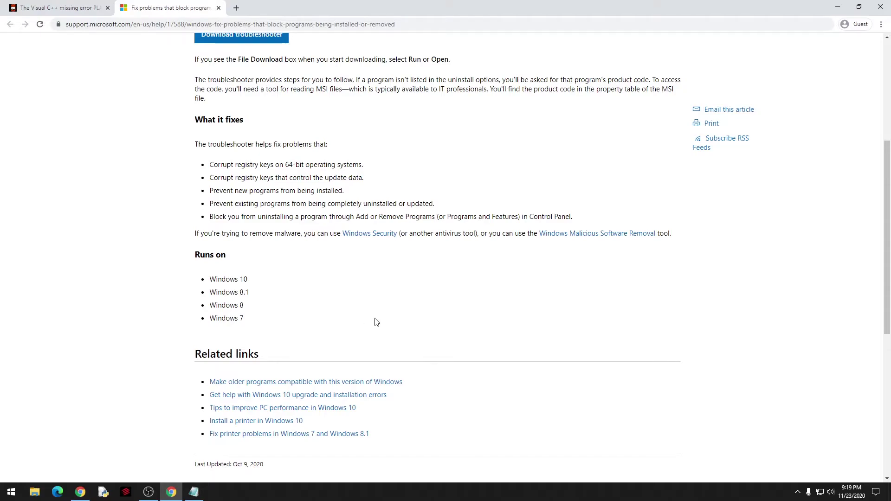
{"action": "scroll", "coordinate": [378, 321], "scroll_direction": "up", "scroll_amount": 3}
{"action": "scroll", "coordinate": [382, 322], "scroll_direction": "up", "scroll_amount": 1}
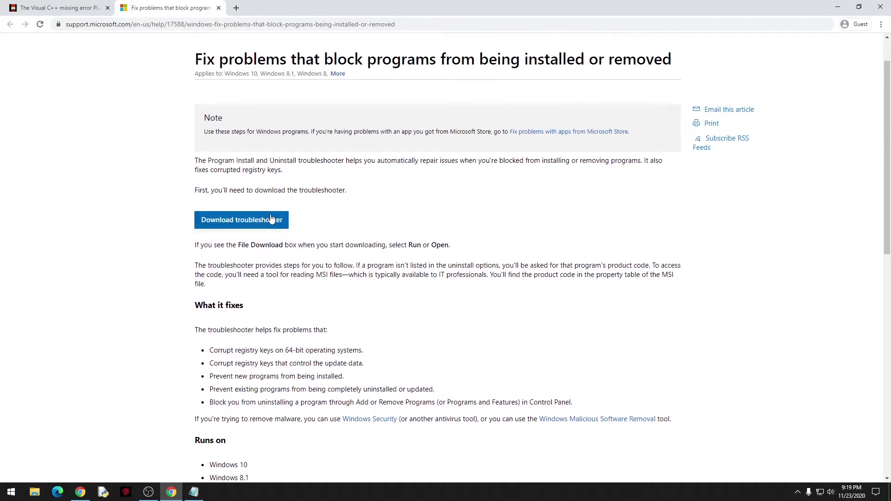
{"action": "left_click", "coordinate": [268, 224]}
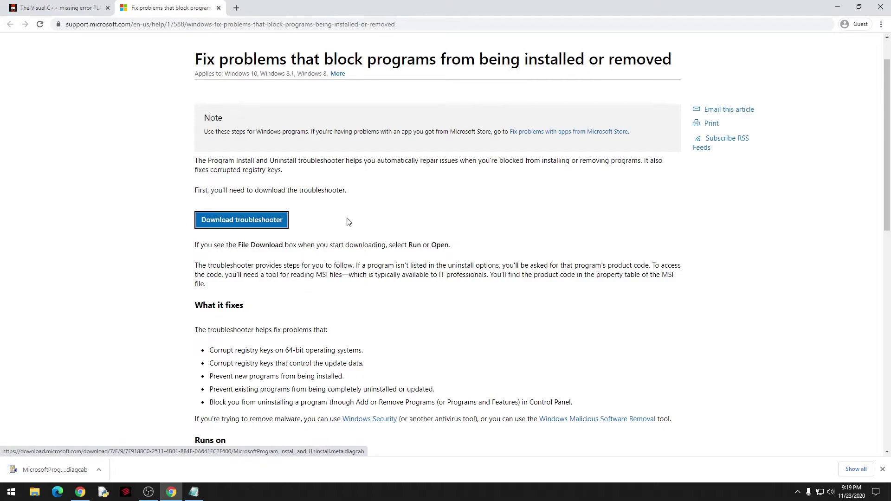
- Open Downloads from the File Explorer taskbar jump list, run the troubleshooter file, then cancel it
{"action": "left_click", "coordinate": [838, 6]}
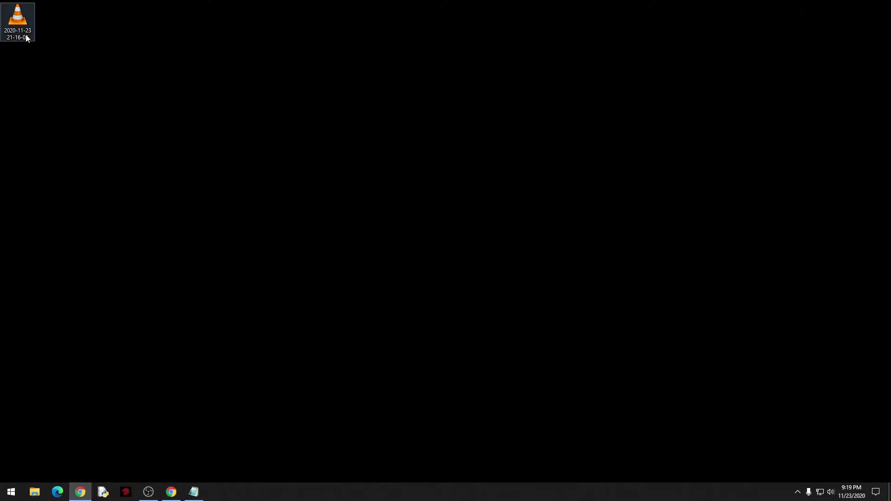
{"action": "right_click", "coordinate": [34, 492]}
{"action": "left_click", "coordinate": [27, 334]}
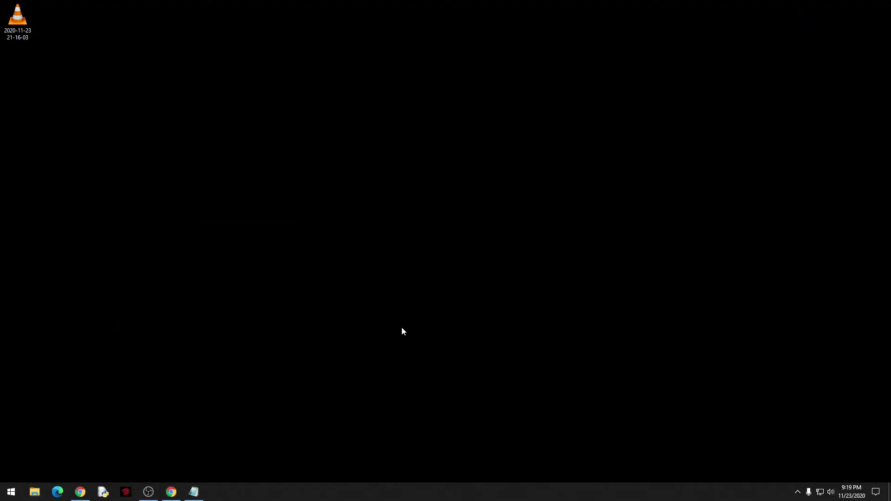
{"action": "double_click", "coordinate": [248, 211]}
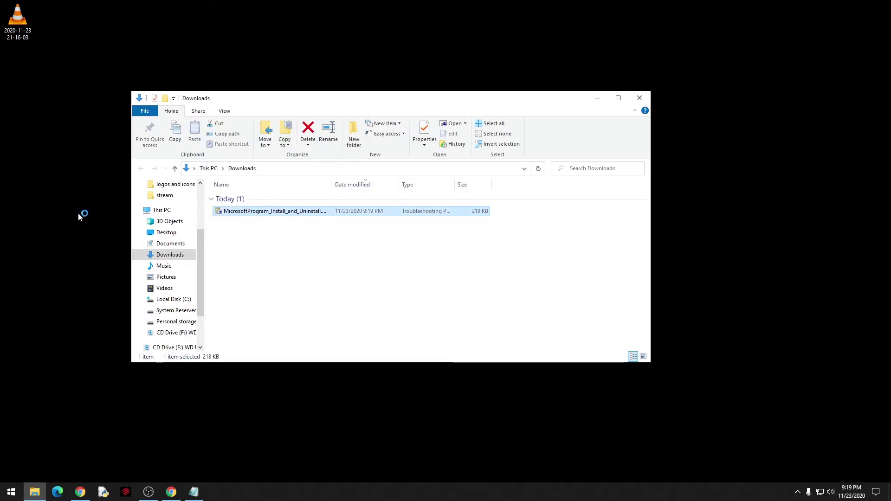
{"action": "left_click", "coordinate": [557, 333]}
- Move the troubleshooter file to the desktop, close Downloads, and start the troubleshooter's detection
{"action": "left_click_drag", "start_coordinate": [251, 211], "coordinate": [79, 186]}
{"action": "left_click", "coordinate": [640, 98]}
{"action": "double_click", "coordinate": [94, 166]}
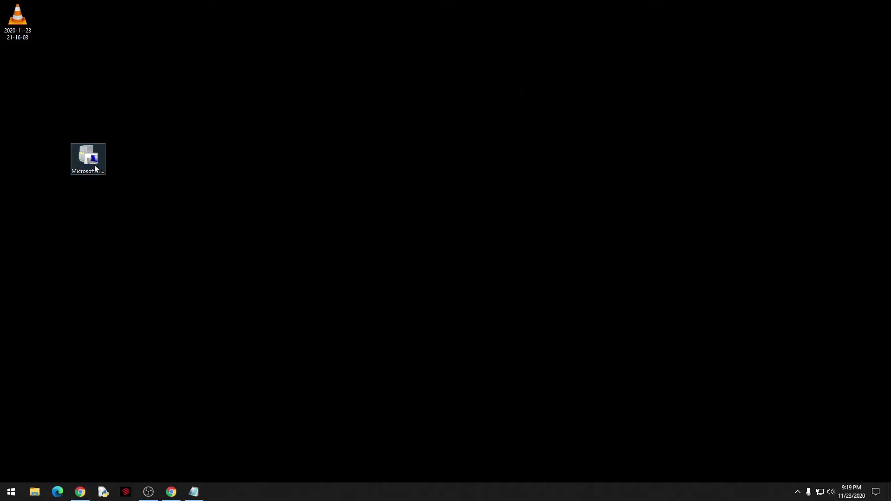
{"action": "left_click", "coordinate": [340, 286]}
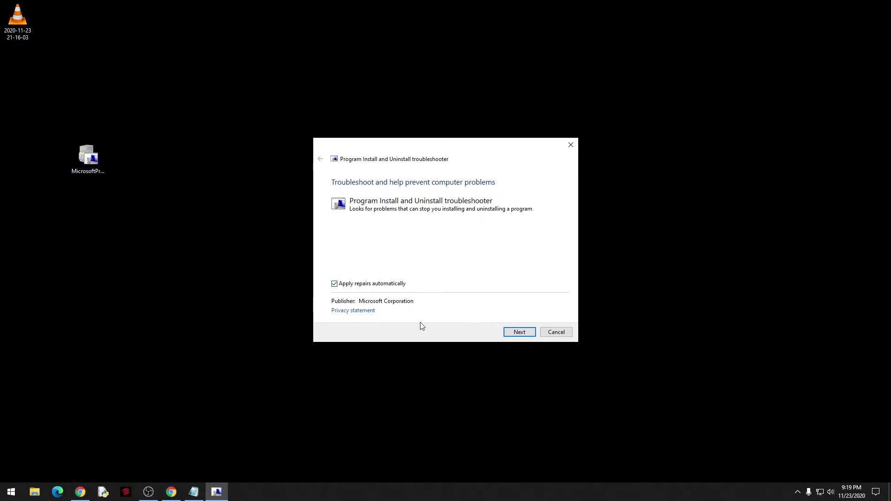
{"action": "left_click", "coordinate": [510, 335]}
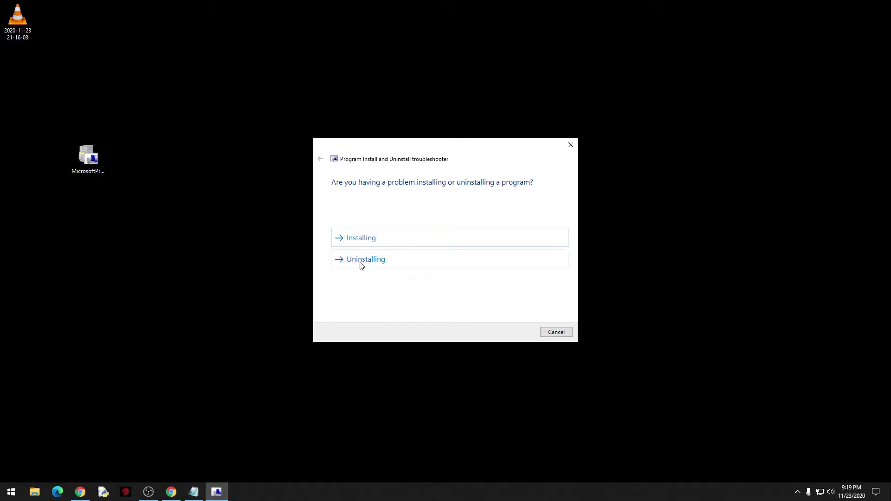
- Choose Uninstalling, pick Visual C++ 2019 X64 Additional Runtime 14.21.27702, and remove it
{"action": "left_click", "coordinate": [361, 261]}
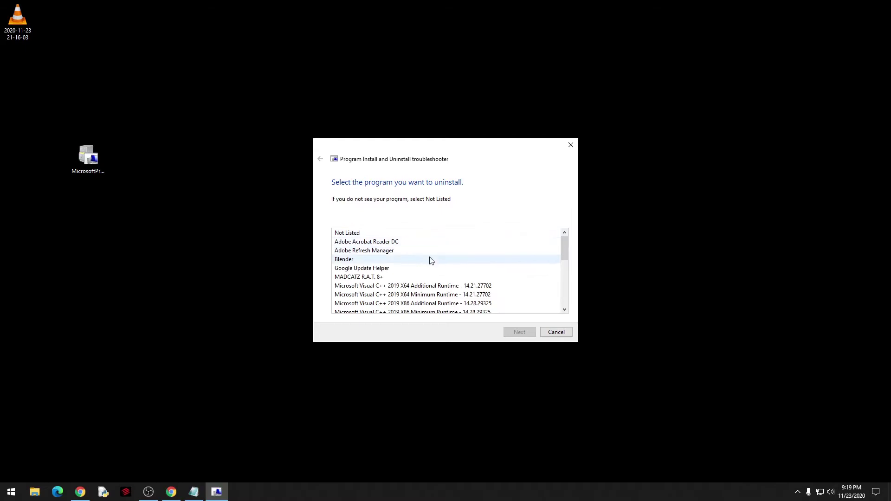
{"action": "left_click", "coordinate": [480, 287]}
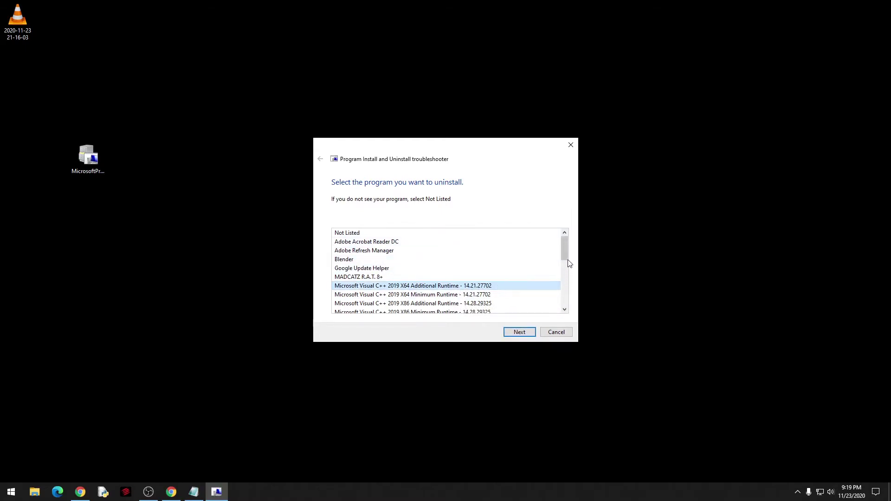
{"action": "left_click_drag", "start_coordinate": [570, 261], "coordinate": [570, 269]}
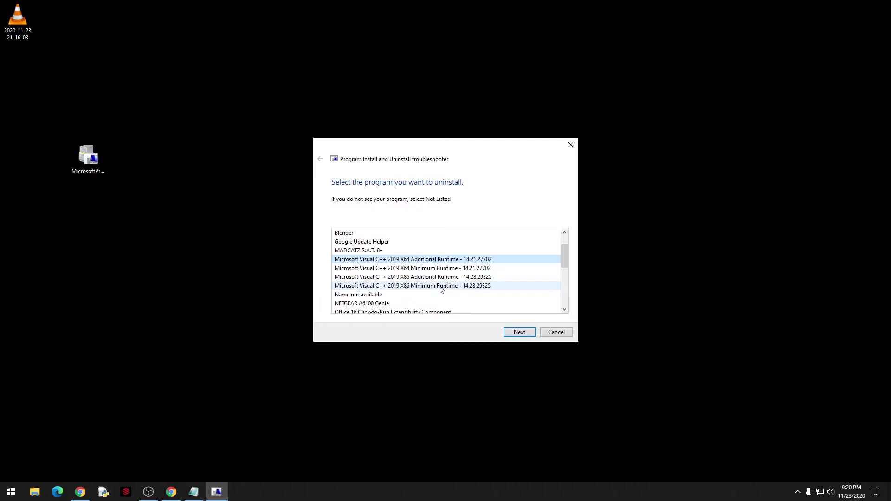
{"action": "left_click", "coordinate": [518, 333]}
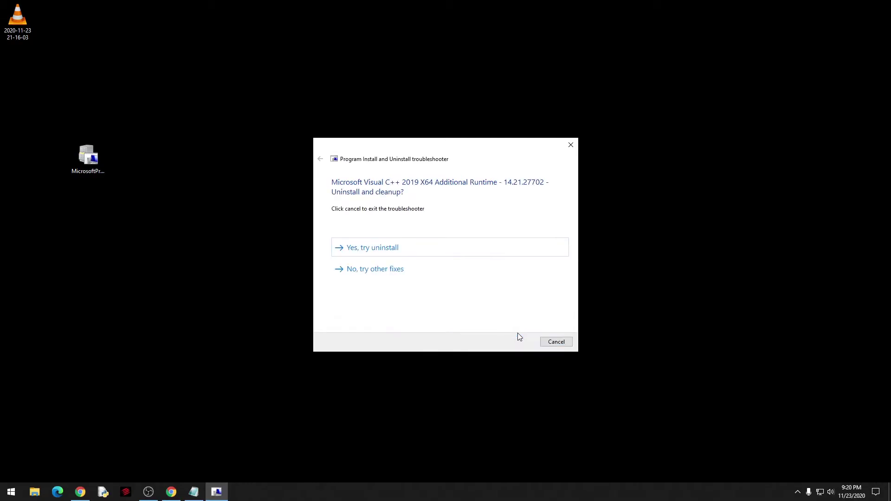
{"action": "left_click", "coordinate": [391, 255]}
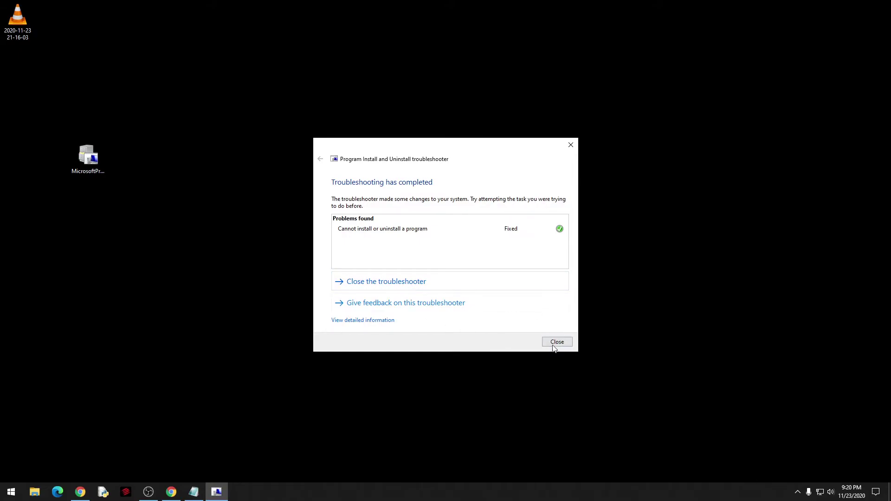
{"action": "left_click", "coordinate": [553, 343]}
- Rerun the troubleshooter to uninstall and clean up the Visual C++ 2019 X64 Minimum Runtime
{"action": "double_click", "coordinate": [97, 173]}
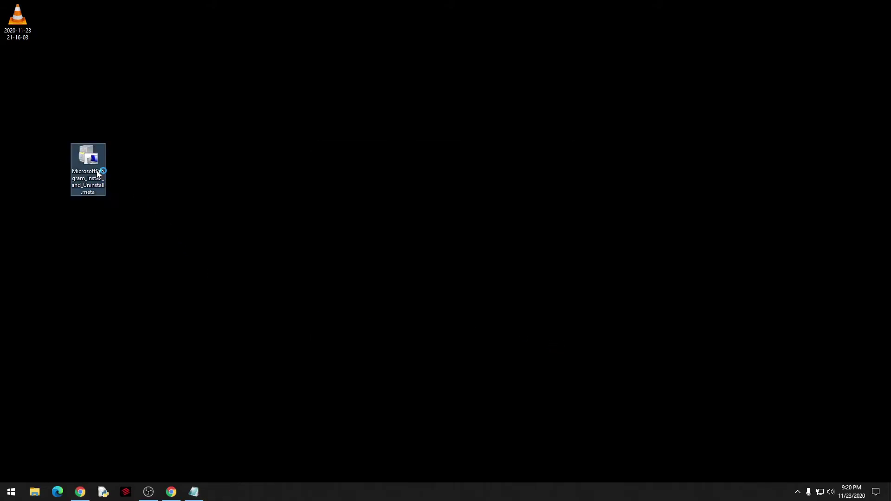
{"action": "left_click", "coordinate": [531, 335]}
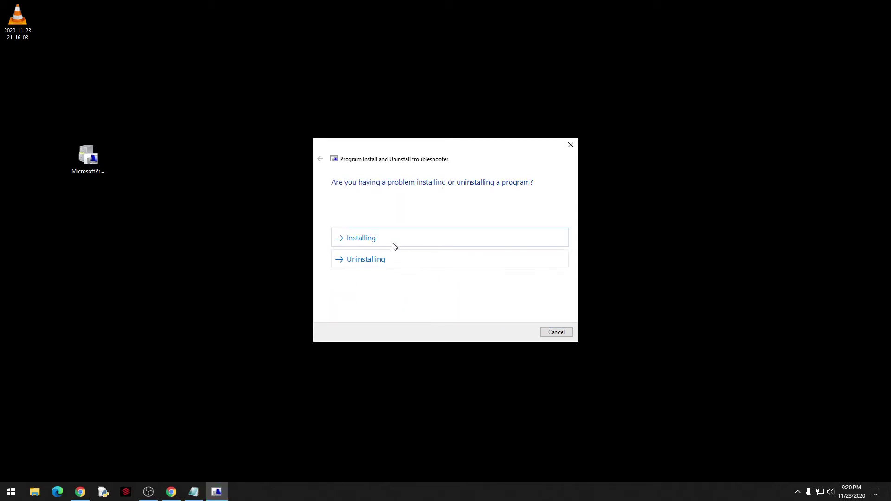
{"action": "left_click", "coordinate": [379, 259]}
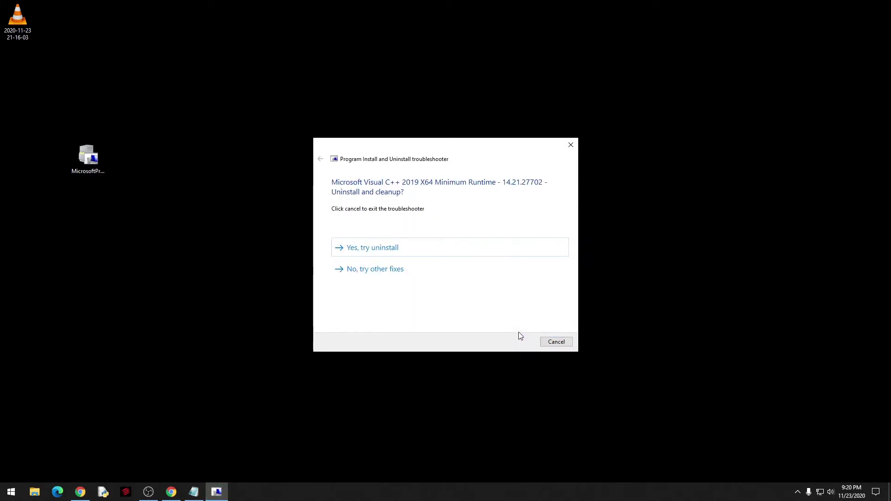
{"action": "left_click", "coordinate": [385, 250]}
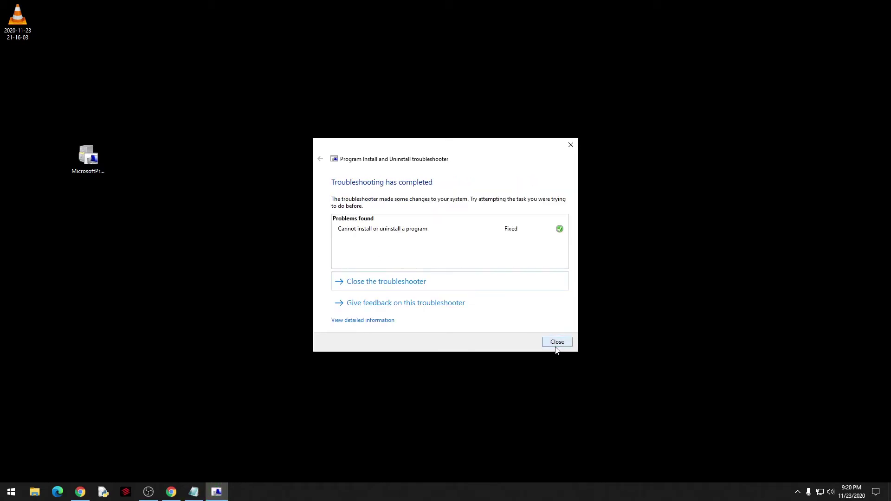
{"action": "left_click", "coordinate": [557, 344]}
{"action": "left_click", "coordinate": [509, 330]}
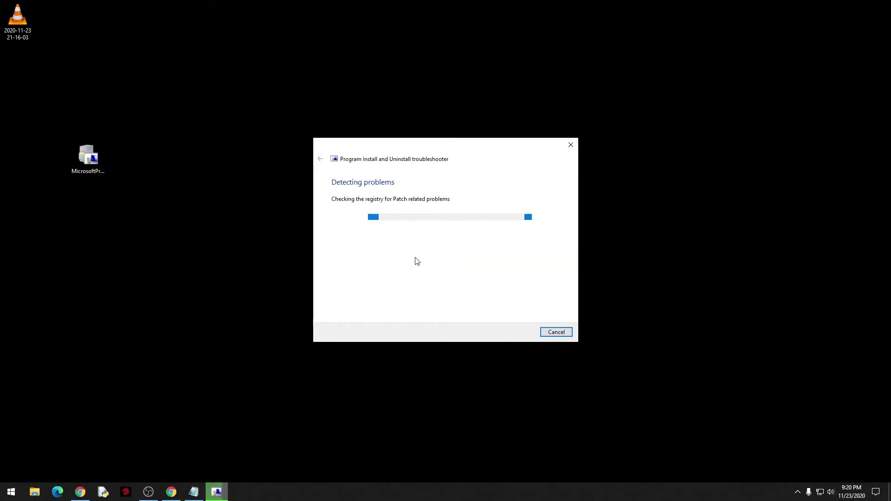
{"action": "left_click", "coordinate": [536, 254]}
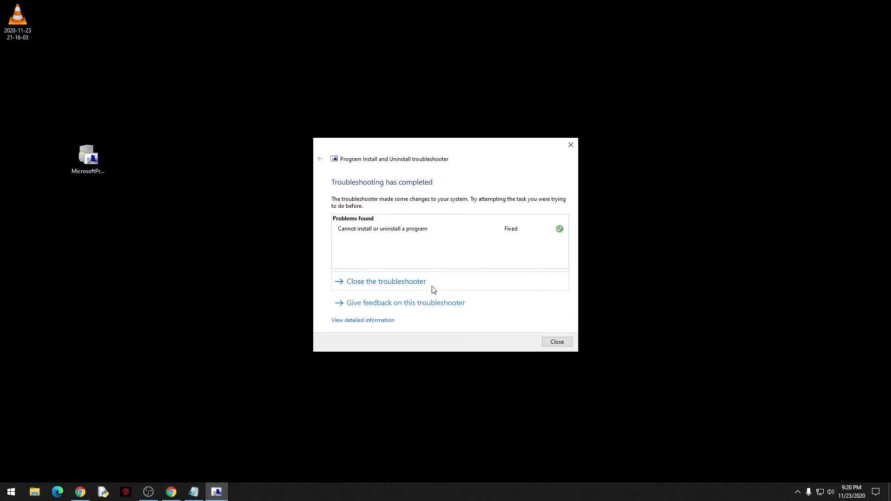
{"action": "left_click", "coordinate": [431, 289]}
- Rerun it to remove the Visual C++ 2019 X86 Minimum Runtime 14.28.29325, then close
{"action": "double_click", "coordinate": [89, 158]}
{"action": "left_click", "coordinate": [519, 332]}
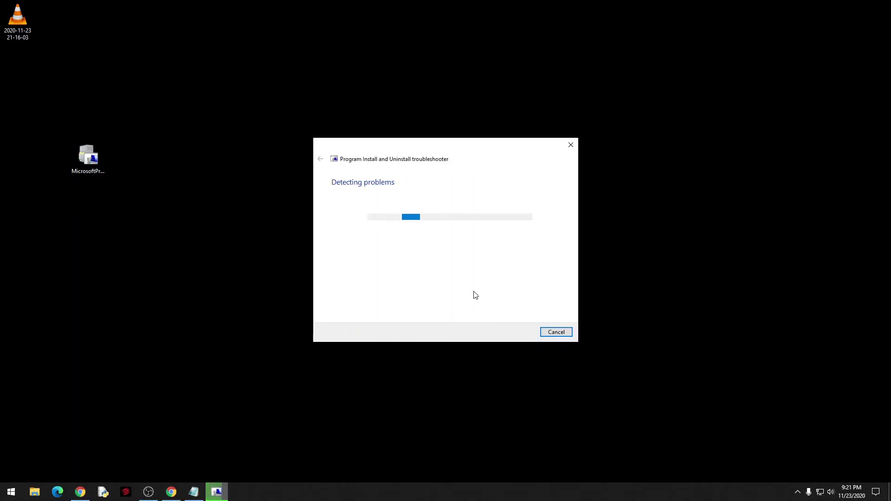
{"action": "left_click", "coordinate": [378, 260]}
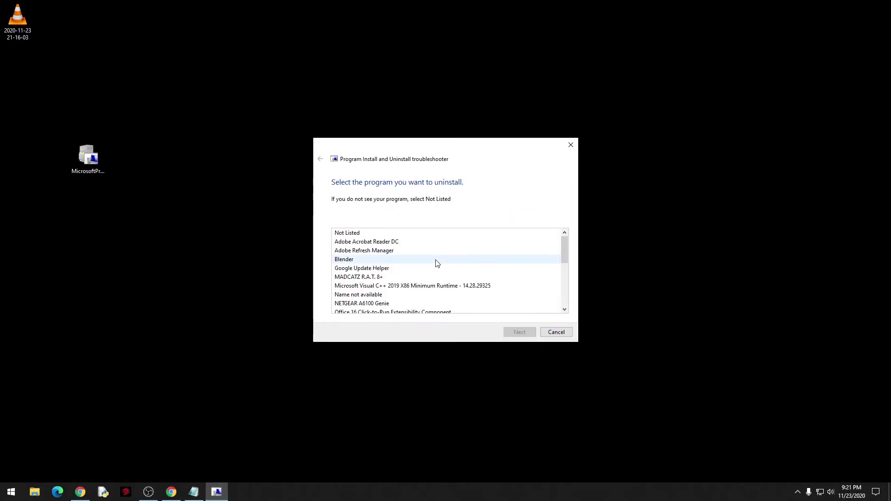
{"action": "left_click", "coordinate": [440, 287]}
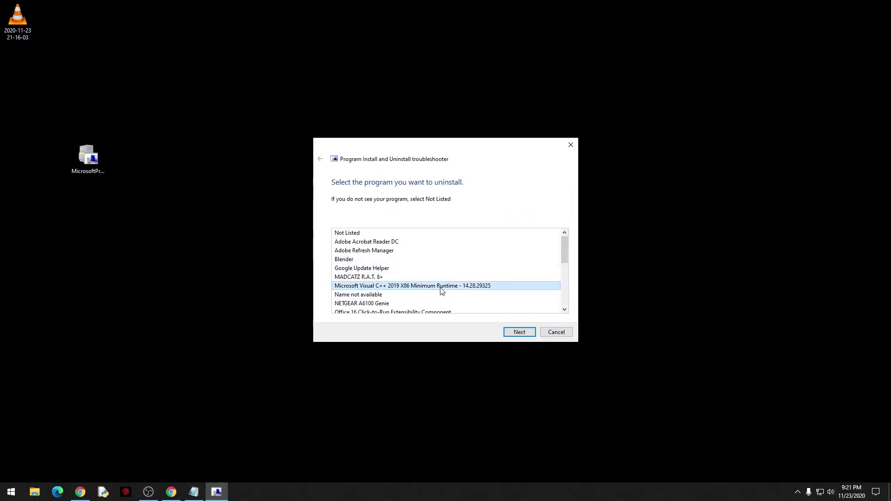
{"action": "left_click", "coordinate": [516, 333]}
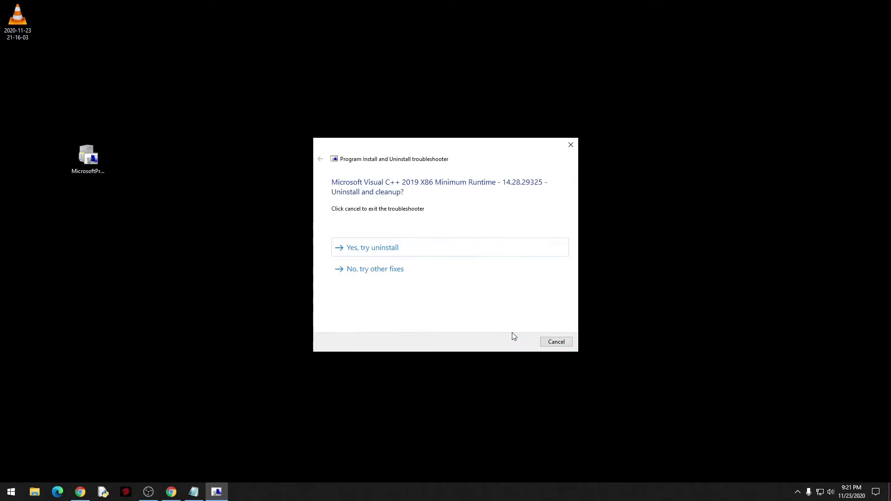
{"action": "left_click", "coordinate": [389, 251]}
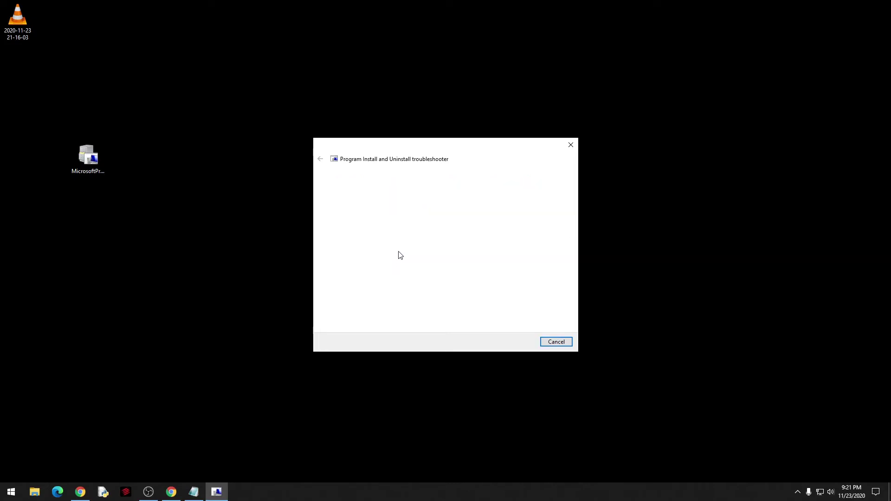
{"action": "left_click", "coordinate": [558, 342]}
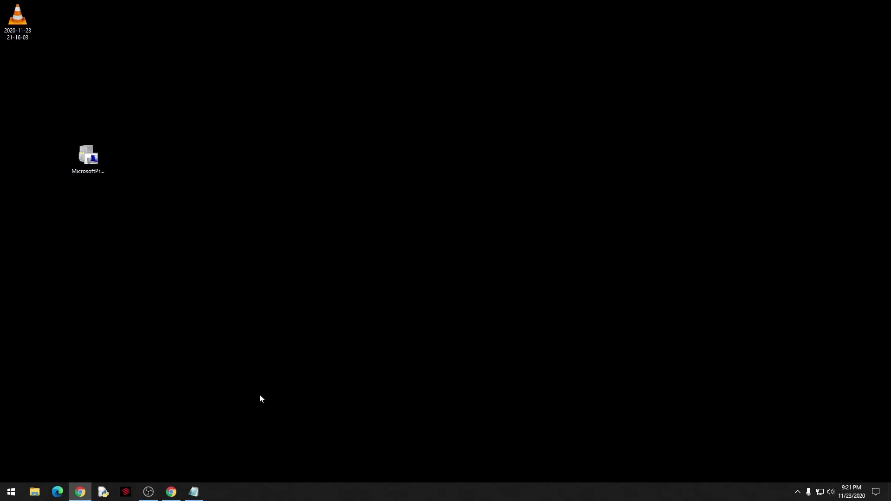
- Reposition the troubleshooter file on the desktop and return to the blog post in Chrome
{"action": "left_click", "coordinate": [88, 158]}
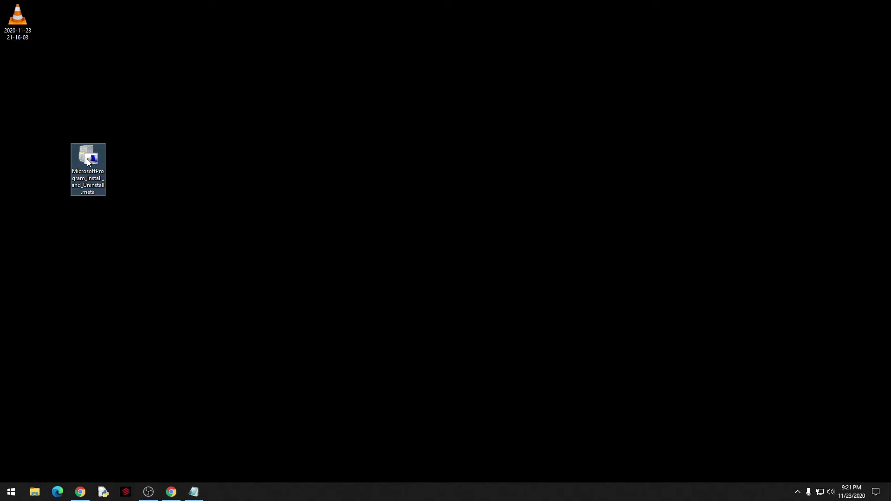
{"action": "left_click_drag", "start_coordinate": [88, 161], "coordinate": [21, 82]}
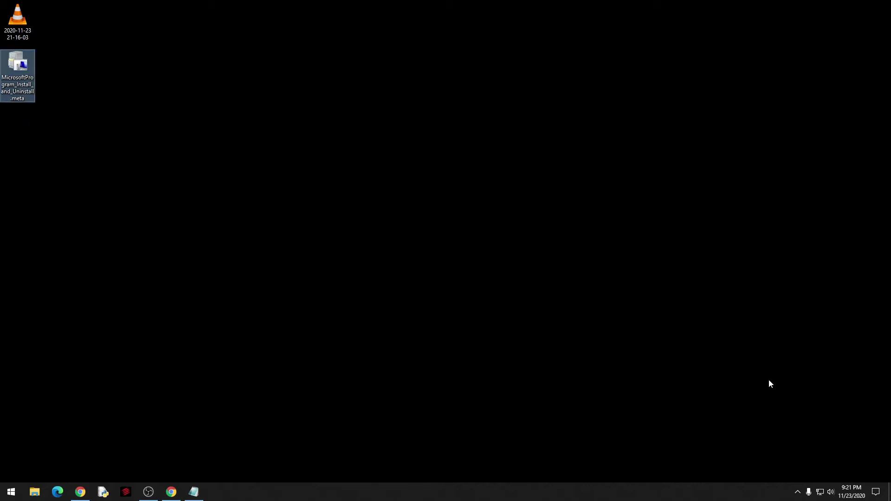
{"action": "left_click", "coordinate": [171, 492]}
{"action": "left_click", "coordinate": [72, 11]}
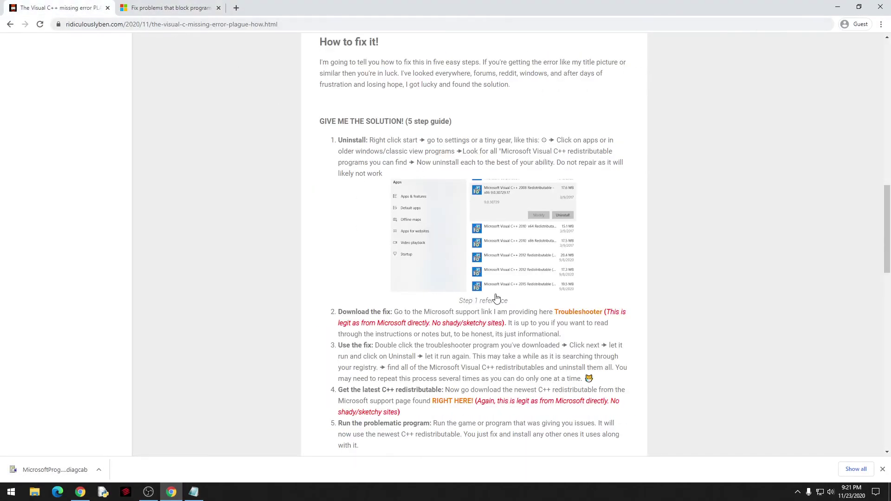
- Download VC_redist.x86.exe from Microsoft's latest Visual C++ downloads page and show it in its folder
{"action": "scroll", "coordinate": [503, 300], "scroll_direction": "down", "scroll_amount": 1}
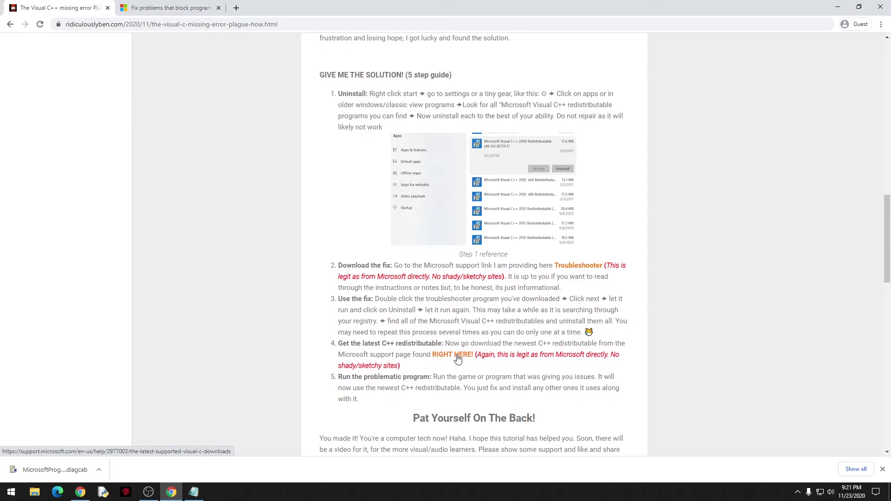
{"action": "left_click", "coordinate": [457, 358]}
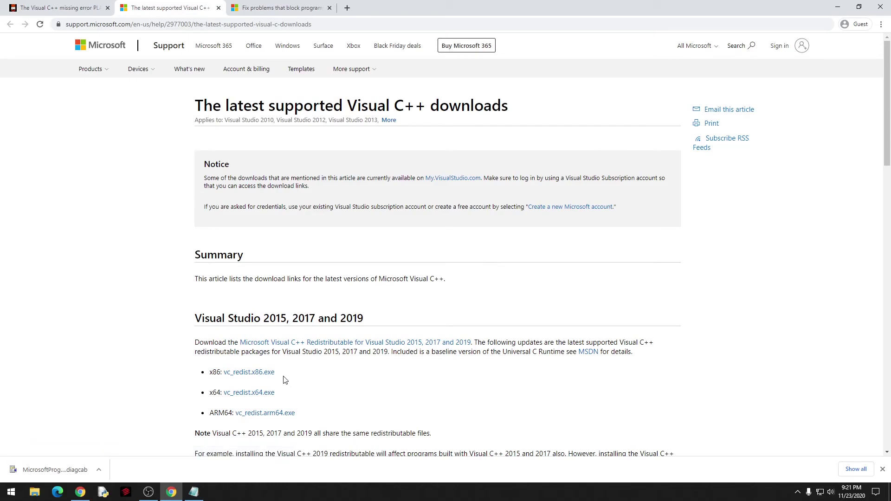
{"action": "left_click", "coordinate": [243, 372]}
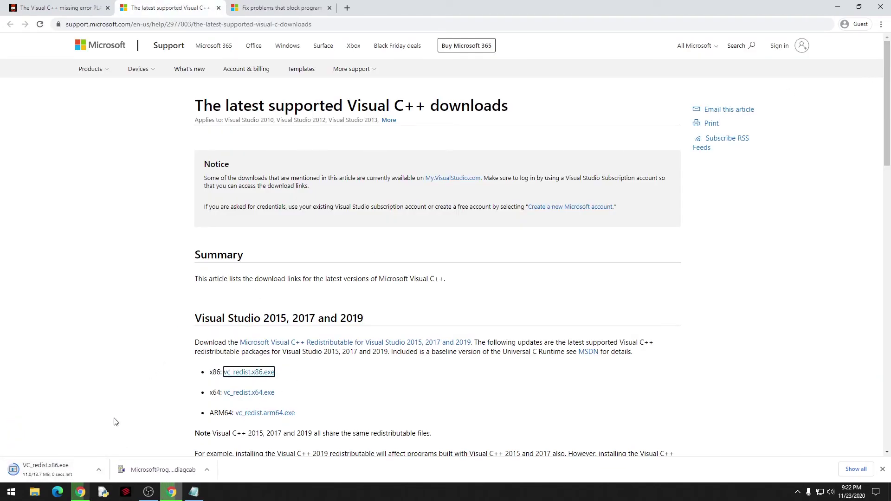
{"action": "right_click", "coordinate": [86, 473]}
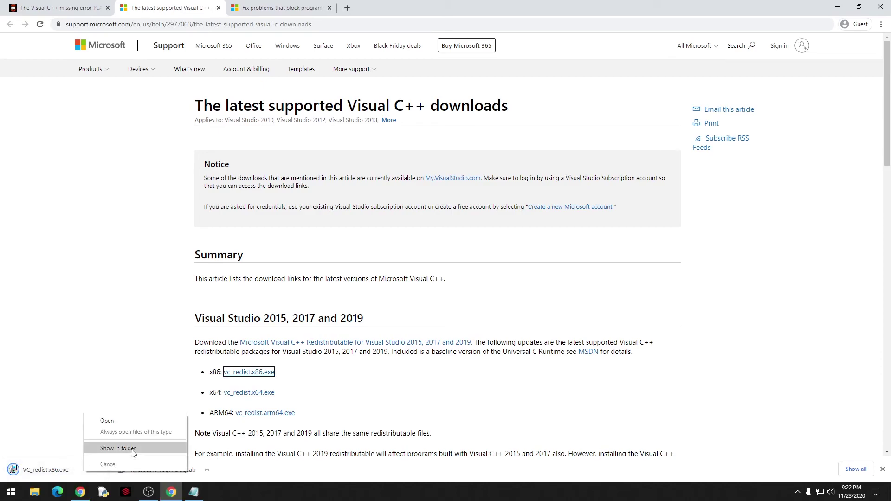
{"action": "left_click", "coordinate": [117, 448]}
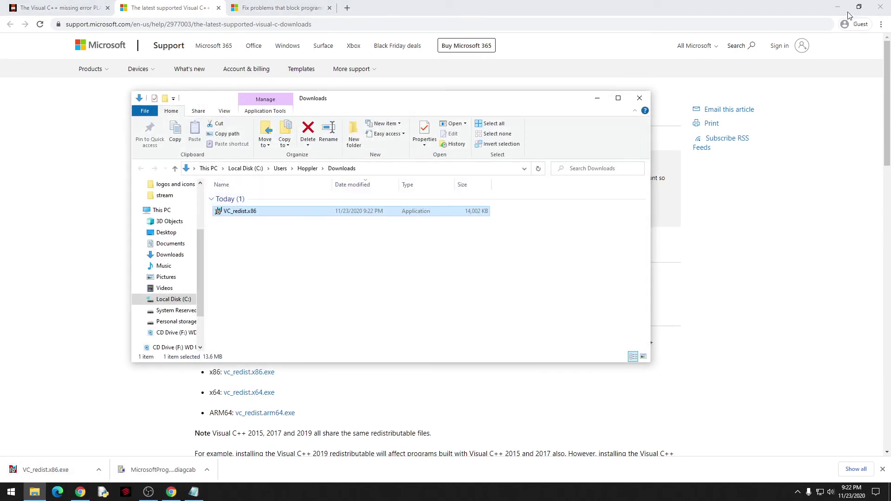
- Move VC_redist.x86 to the desktop and install the 2015-2019 x86 Redistributable 14.28.29325
{"action": "left_click", "coordinate": [847, 13]}
{"action": "left_click_drag", "start_coordinate": [232, 212], "coordinate": [51, 149]}
{"action": "left_click_drag", "start_coordinate": [53, 114], "coordinate": [36, 127]}
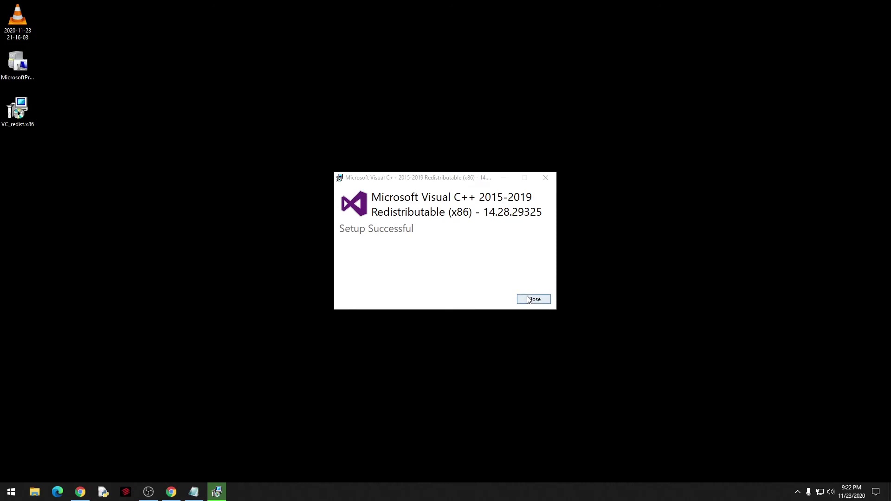
{"action": "left_click", "coordinate": [533, 298]}
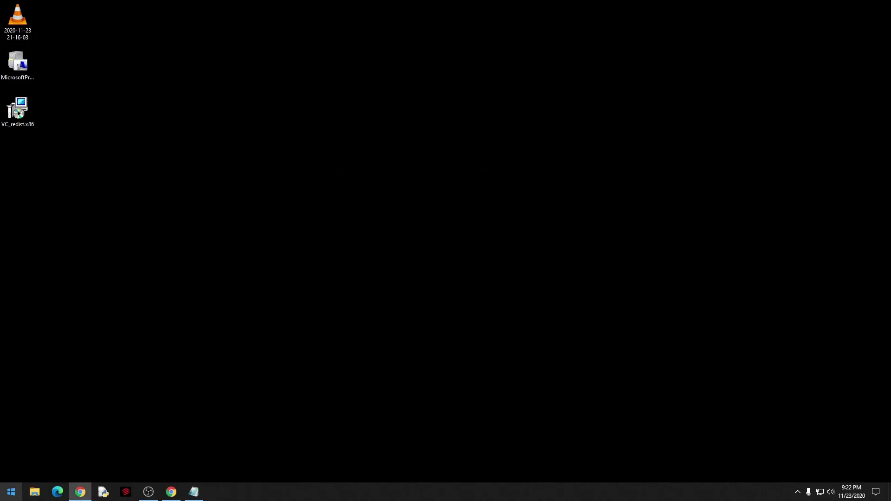